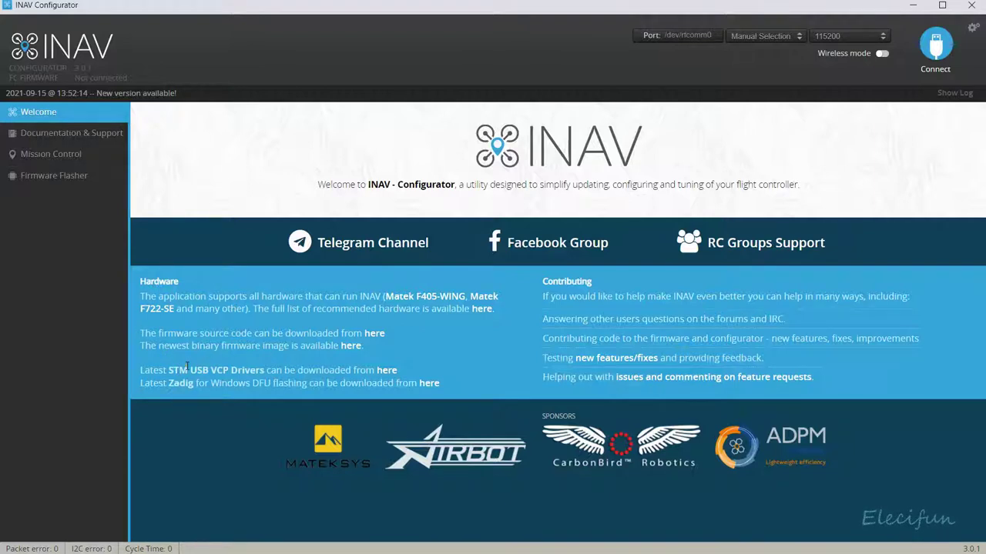
Follow the STM USB VCP Drivers 'here' link to open ST's STSW-STM32102 driver page
left_click(389, 370)
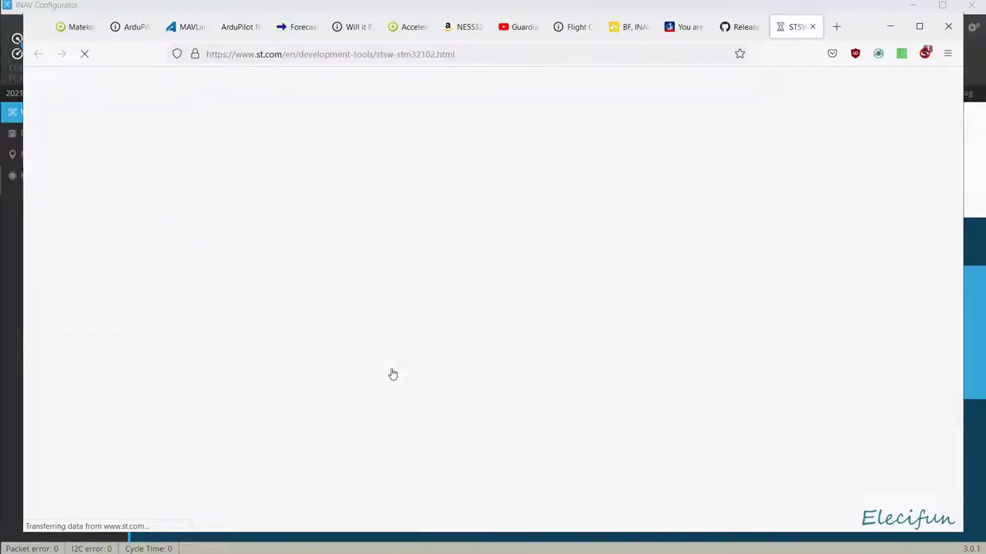
Request the latest STSW-STM32102 Virtual COM Port driver and accept its licence agreement
left_click(270, 287)
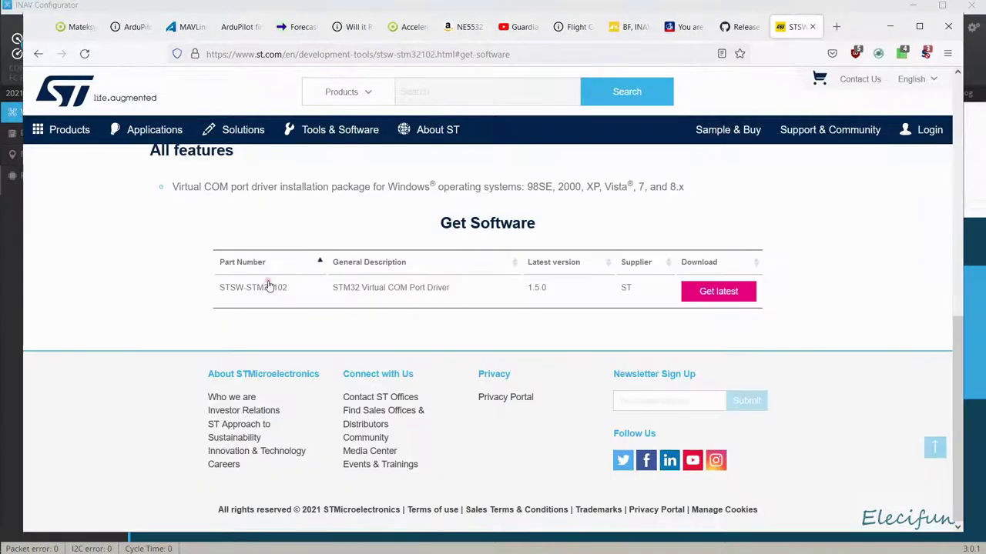
left_click(708, 293)
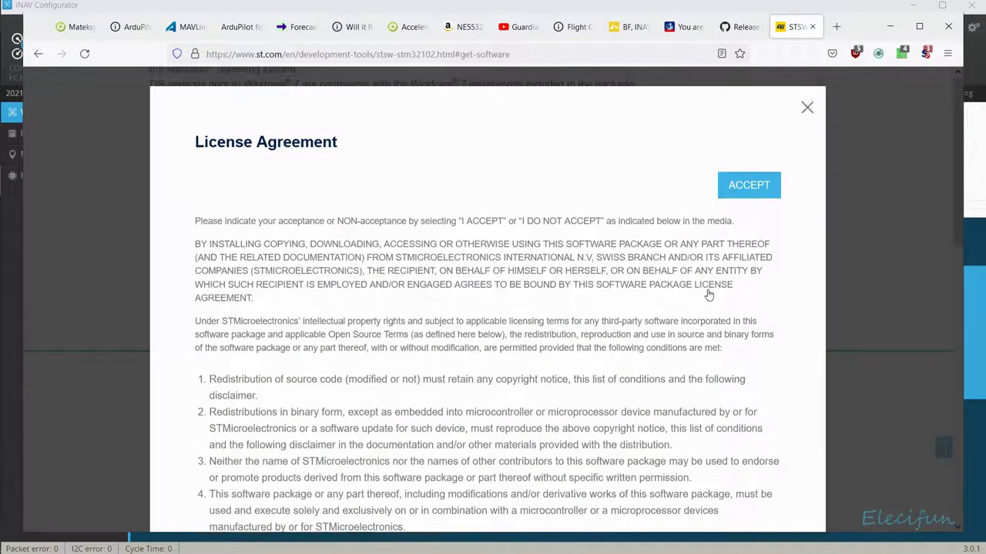
left_click(744, 188)
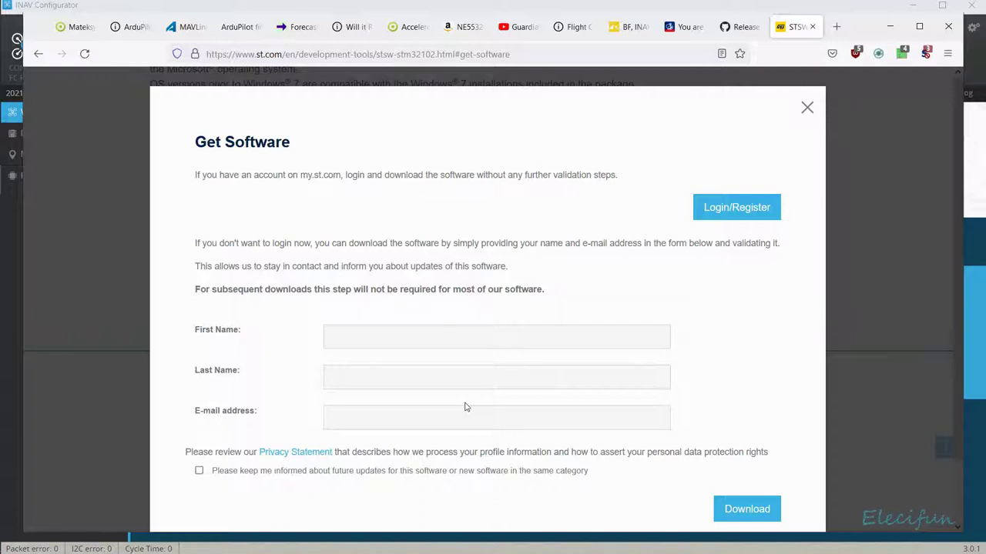
Opt in to update notices, enter an e-mail address, and submit the download form
left_click(295, 475)
left_click(746, 511)
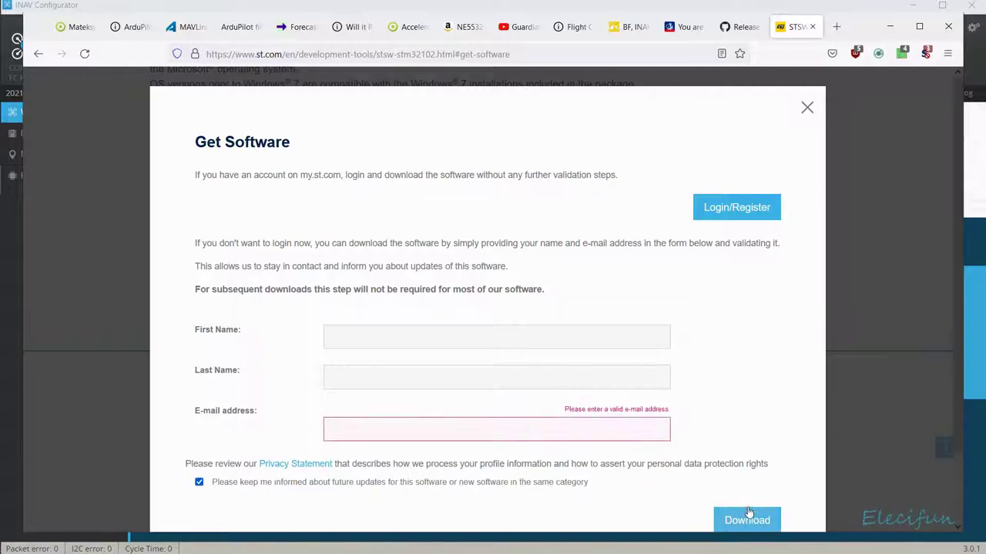
left_click(414, 436)
type("anyone")
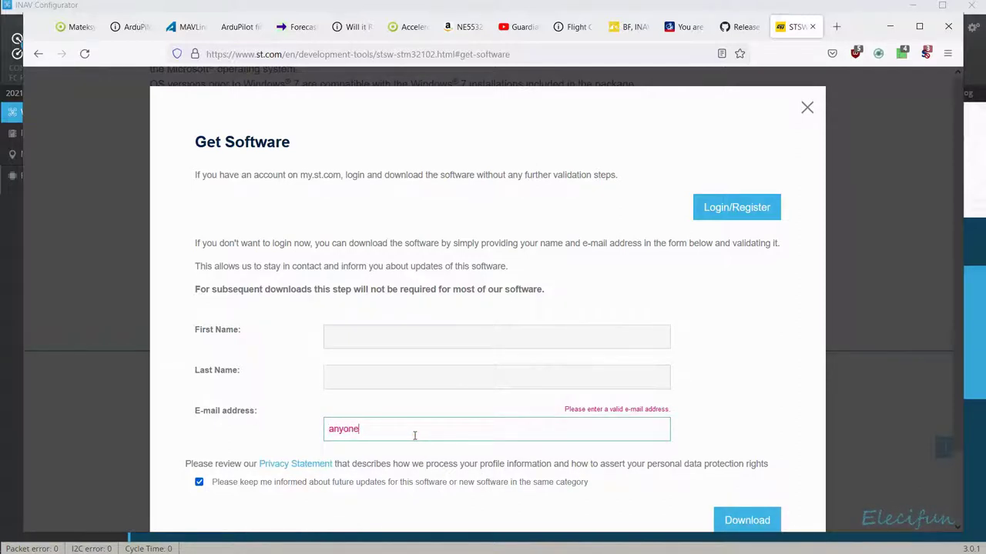
type("@anywhere.com")
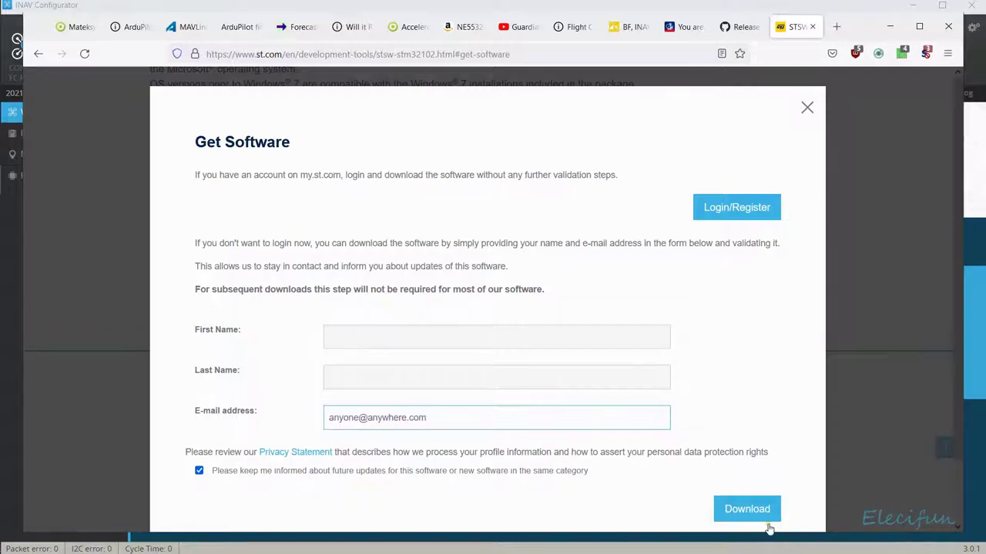
left_click(722, 511)
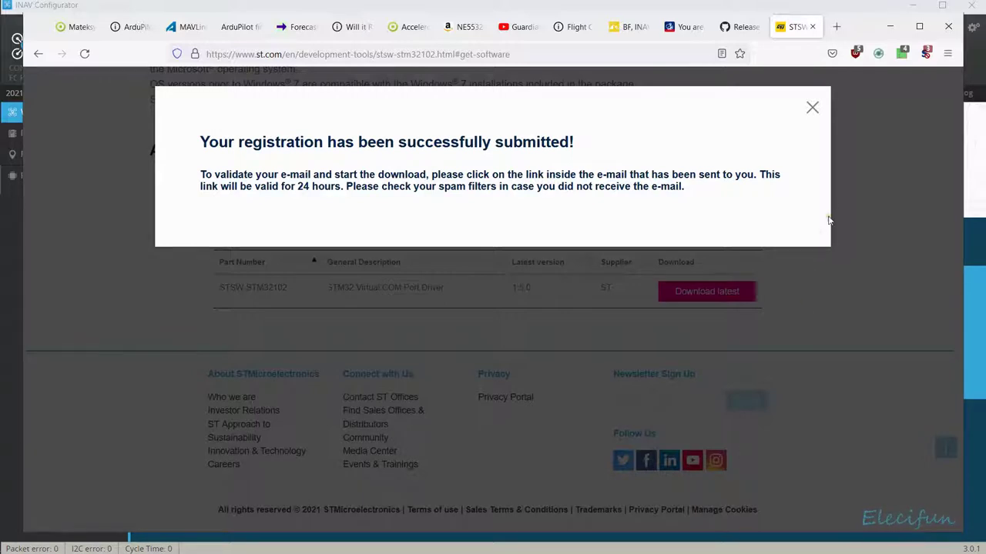
Close the registration confirmation and bring up a File Explorer window
left_click(812, 109)
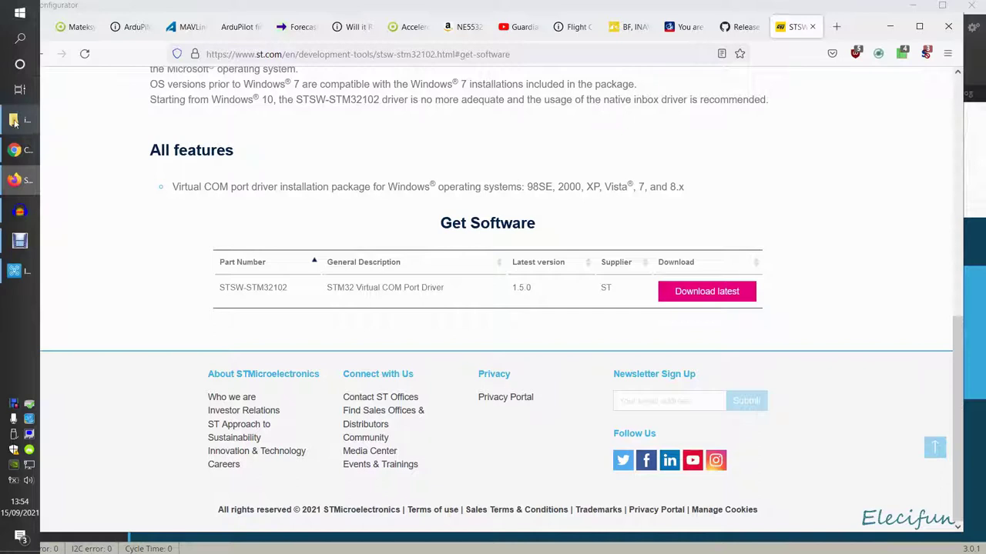
left_click(14, 120)
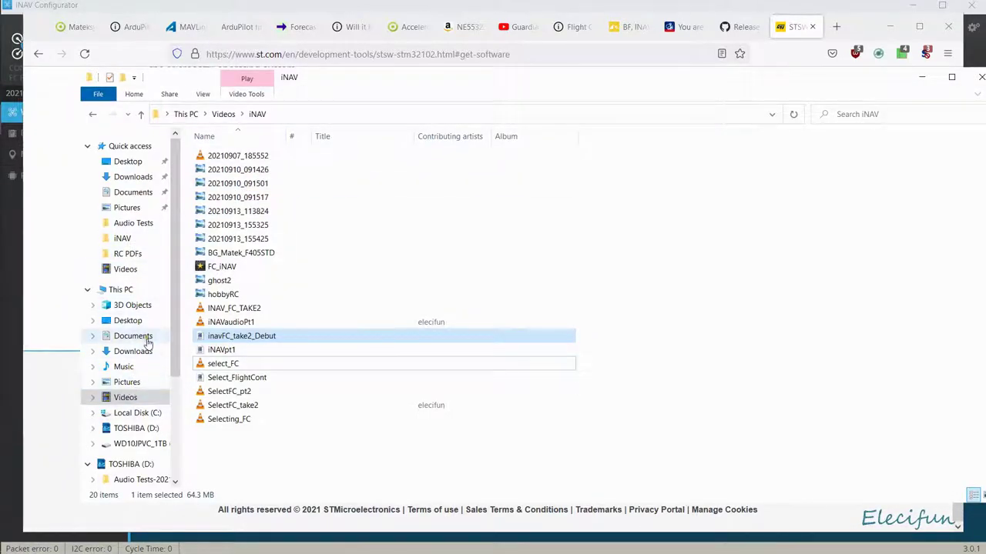
Navigate from Local Disk (C:) into Program Files (x86) and open the STMicroelectronics folder
left_click(139, 414)
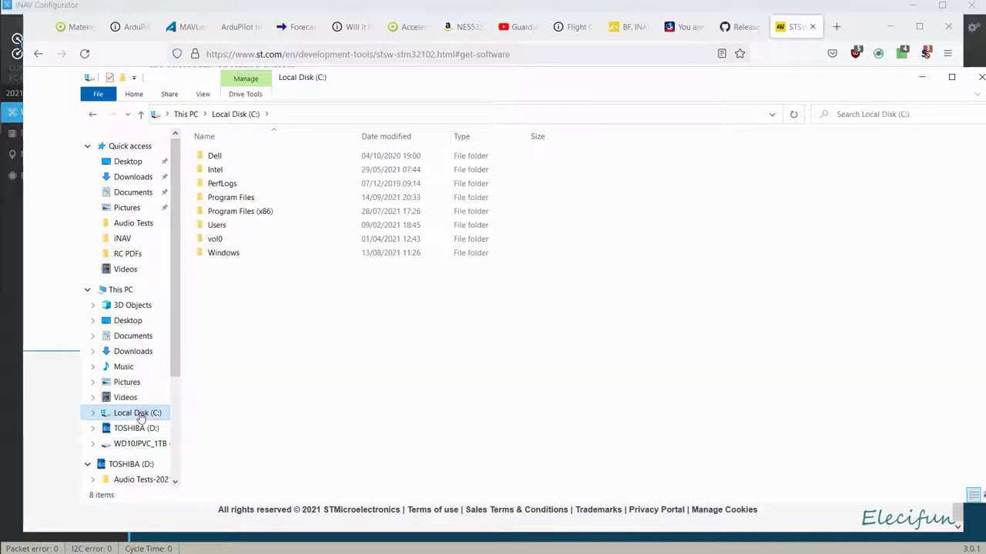
double_click(252, 217)
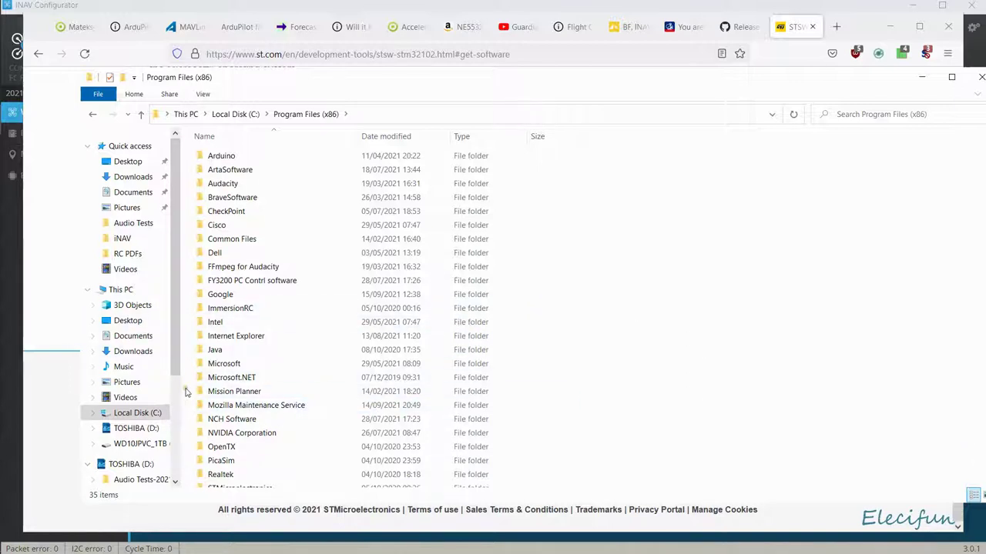
left_click(383, 434)
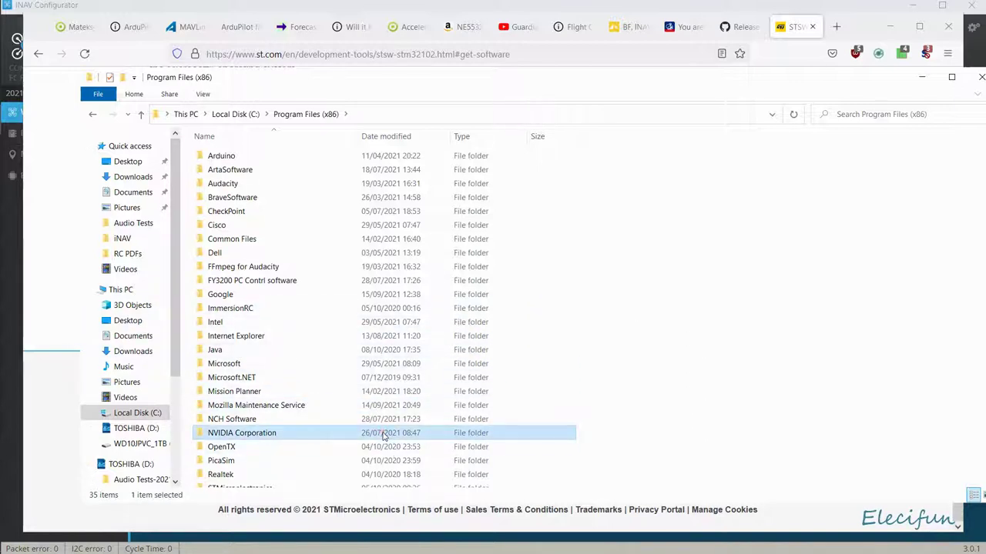
key("Down")
key("Down")
key("Down")
key("Down")
key("Down")
key("Down")
key("Down")
key("Down")
key("Down")
key("Down")
key("Down")
key("Down")
key("Down")
key("Down")
key("Up")
key("Up")
key("Up")
key("Up")
key("Up")
key("Up")
key("Up")
key("Up")
key("Up")
key("Up")
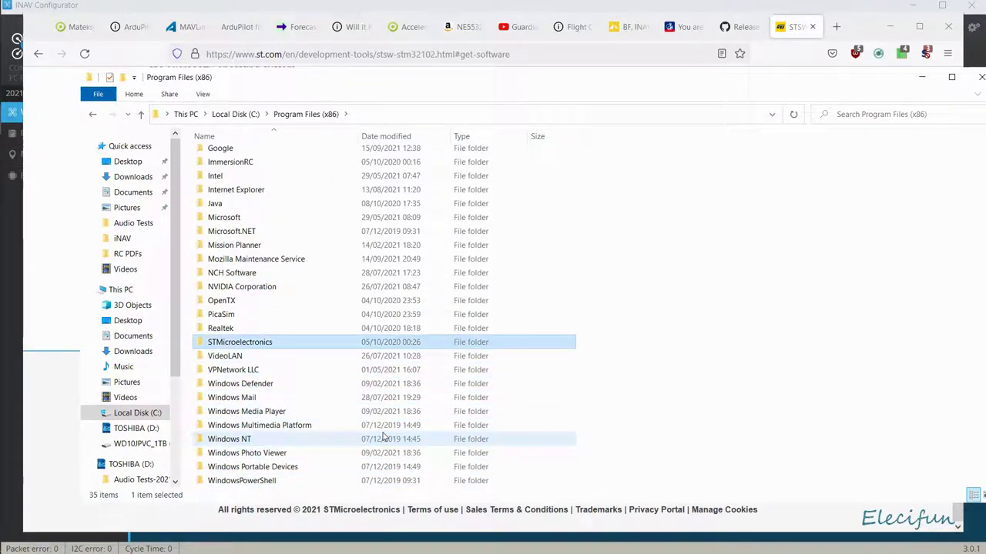
key("Return")
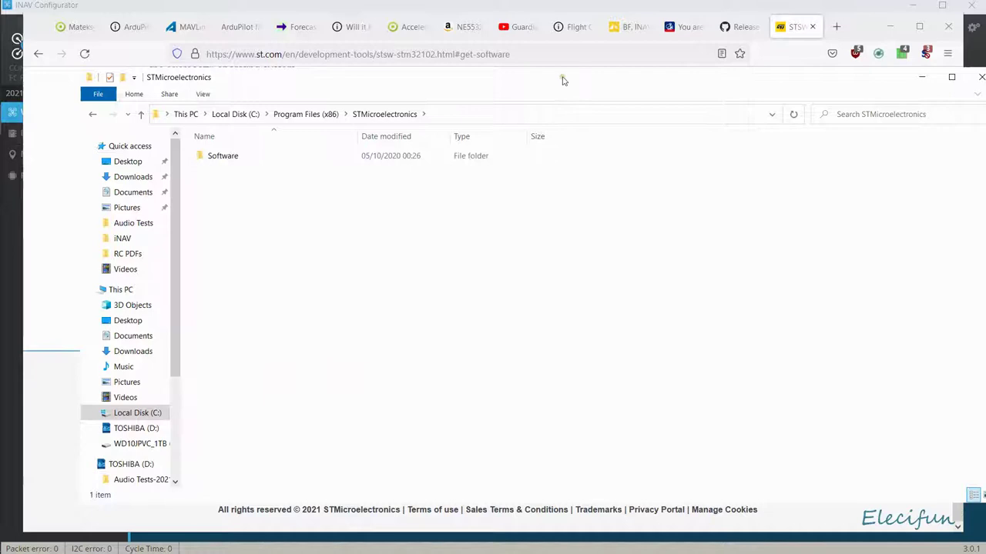
Browse Software > Virtual comport driver > Win7 and locate the dpinst_x86 installer
left_click_drag(567, 78, 531, 46)
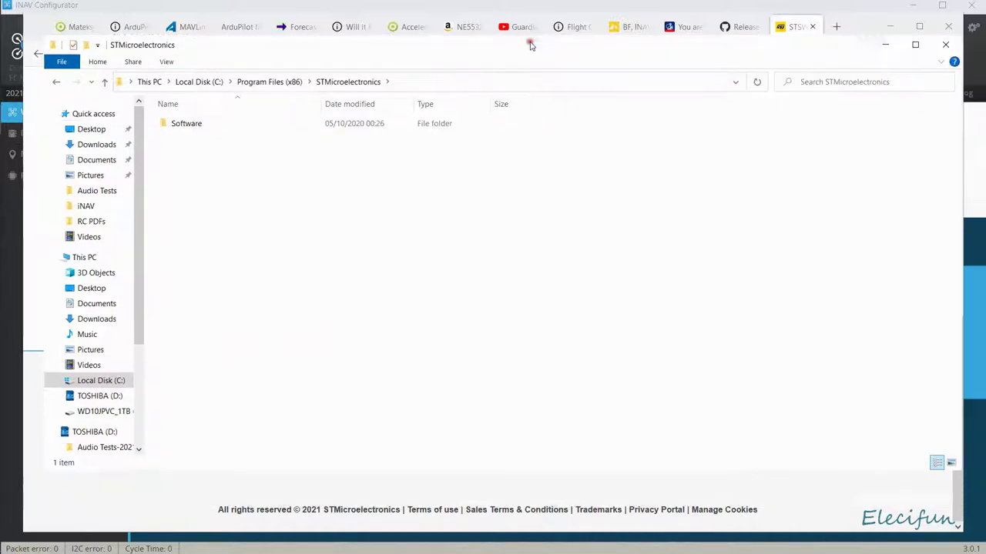
double_click(195, 129)
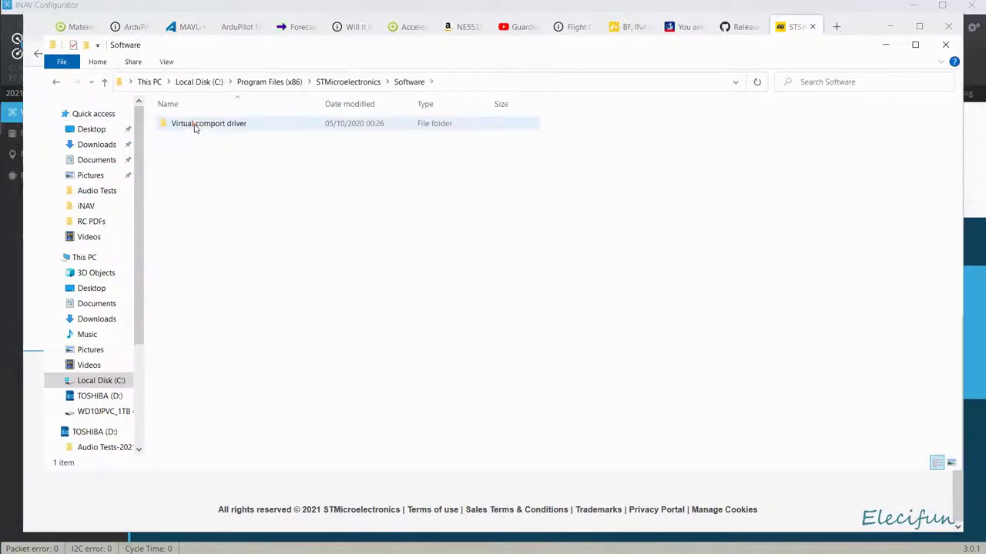
double_click(195, 129)
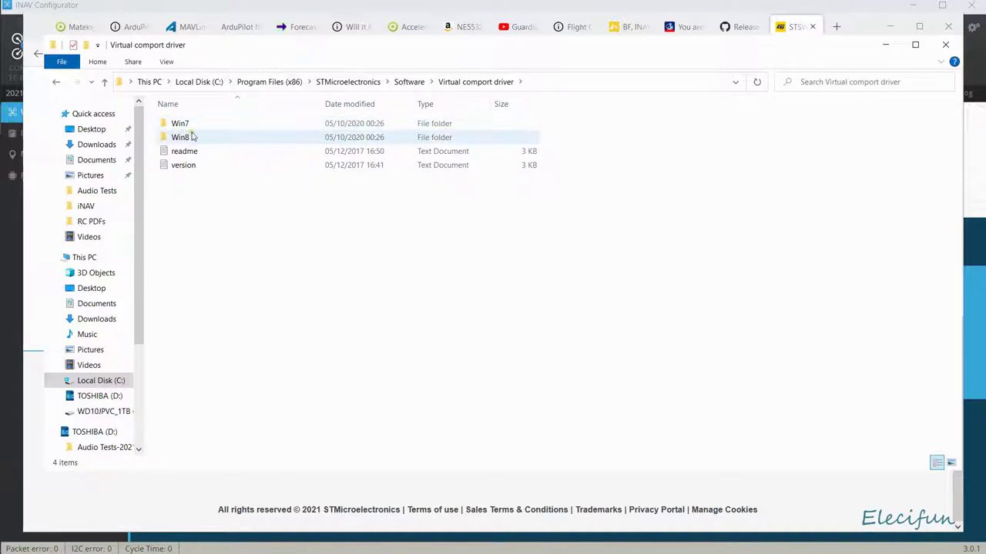
double_click(182, 124)
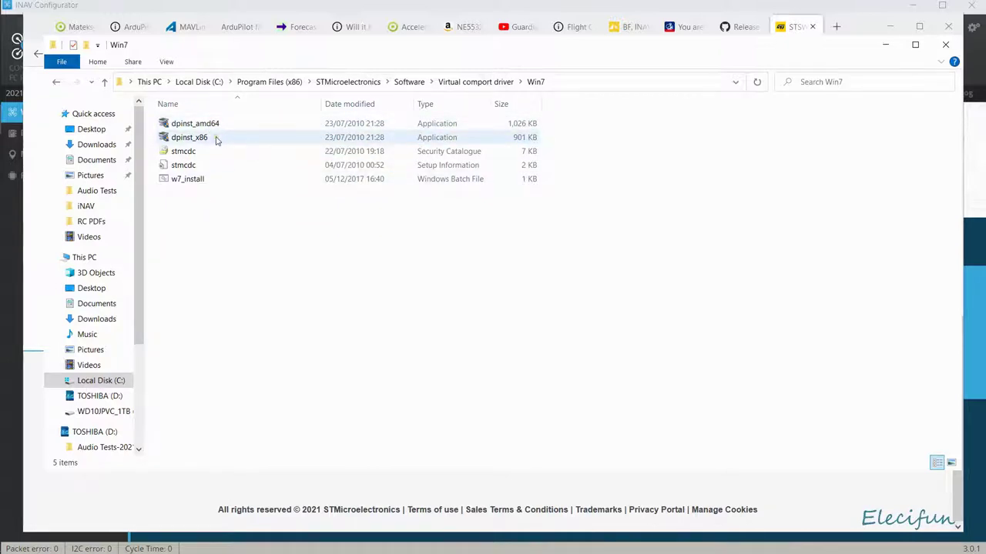
left_click(202, 138)
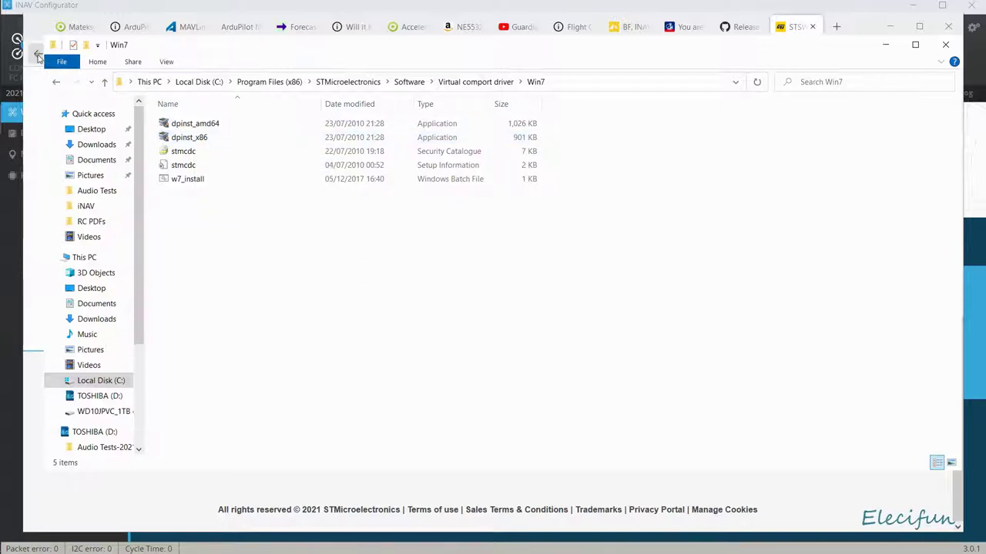
Check the Win8 driver folder, back out, close File Explorer and minimize Firefox
left_click(57, 82)
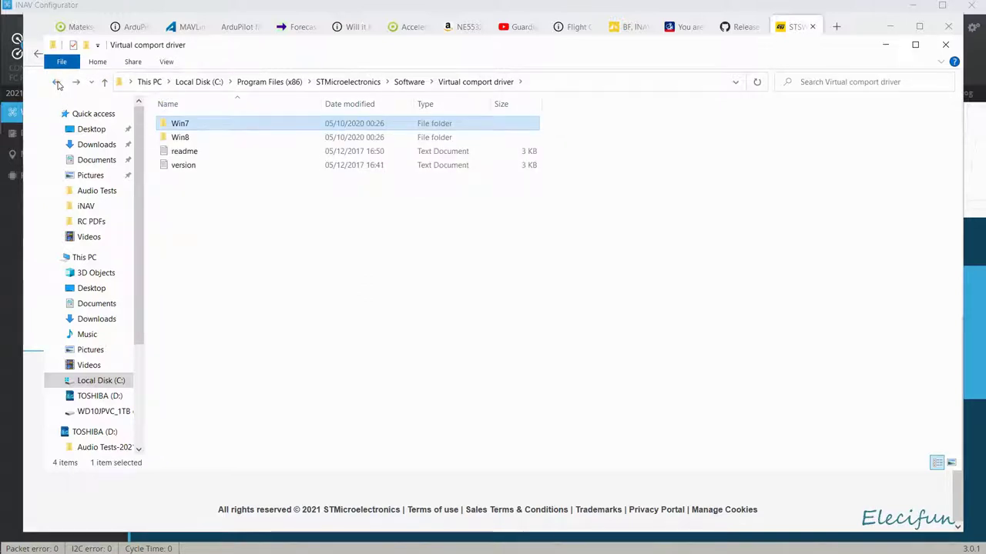
double_click(185, 136)
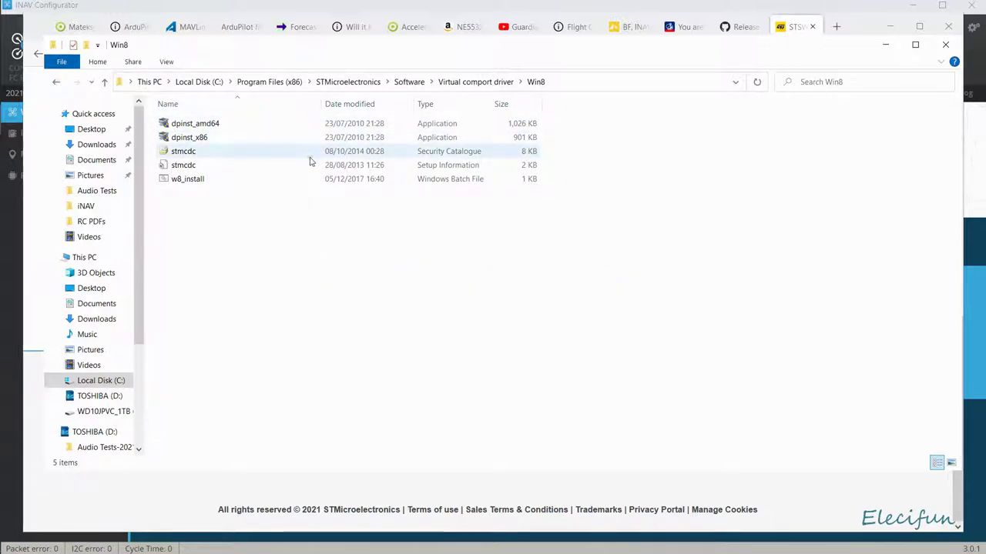
left_click(56, 82)
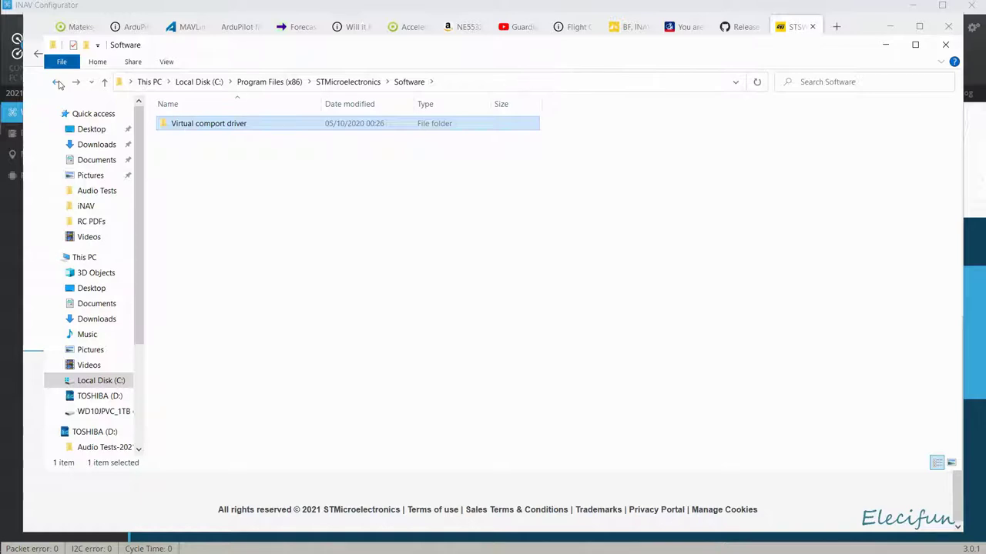
left_click(57, 81)
left_click(57, 82)
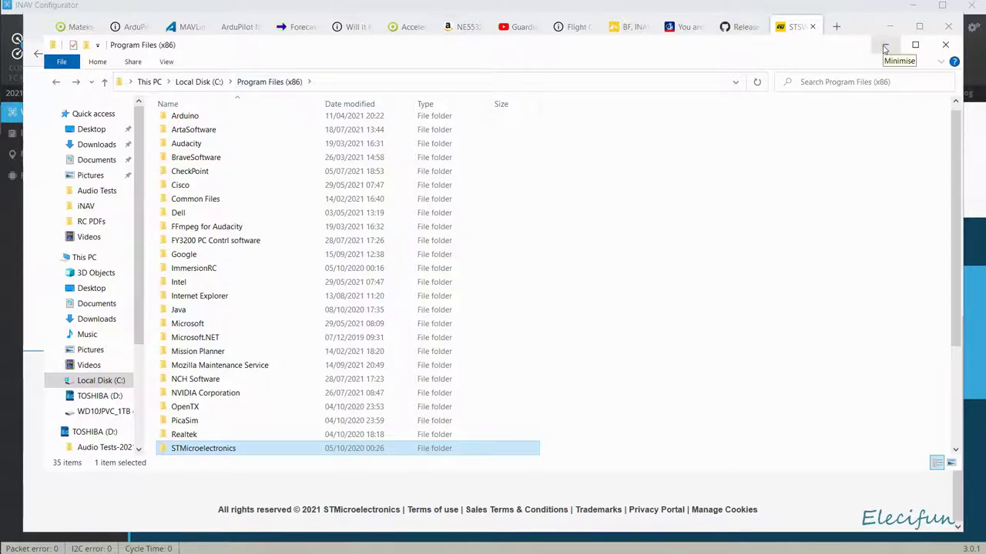
left_click(943, 46)
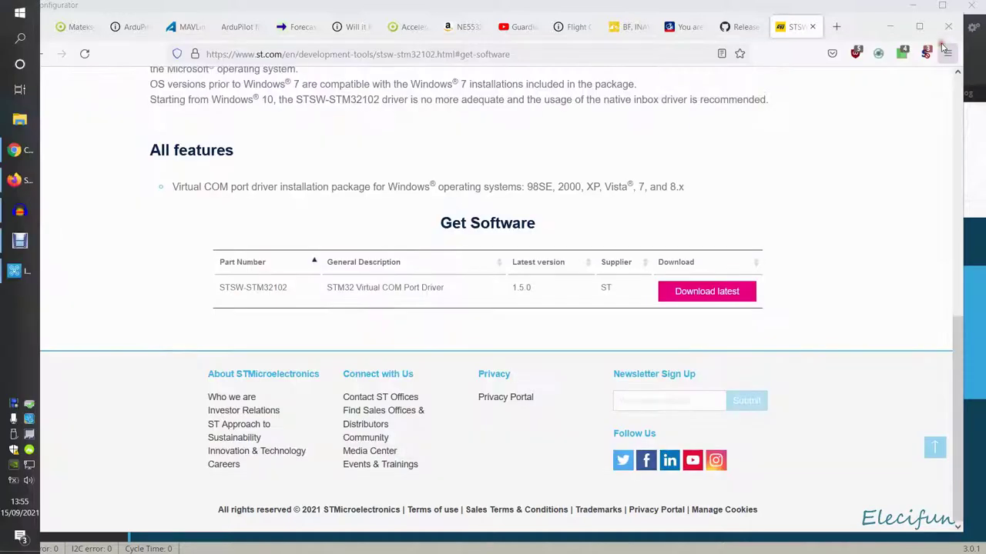
left_click(891, 29)
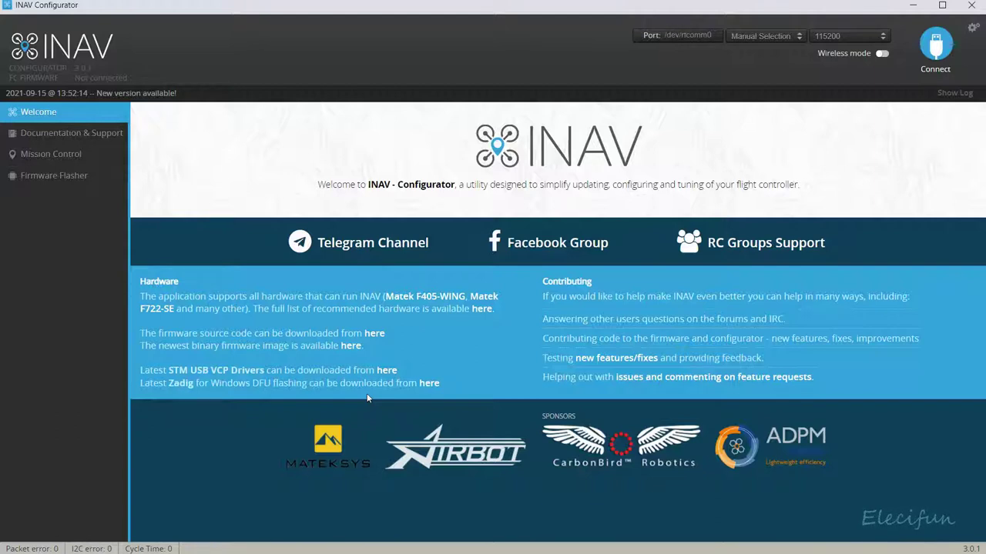
left_click(429, 382)
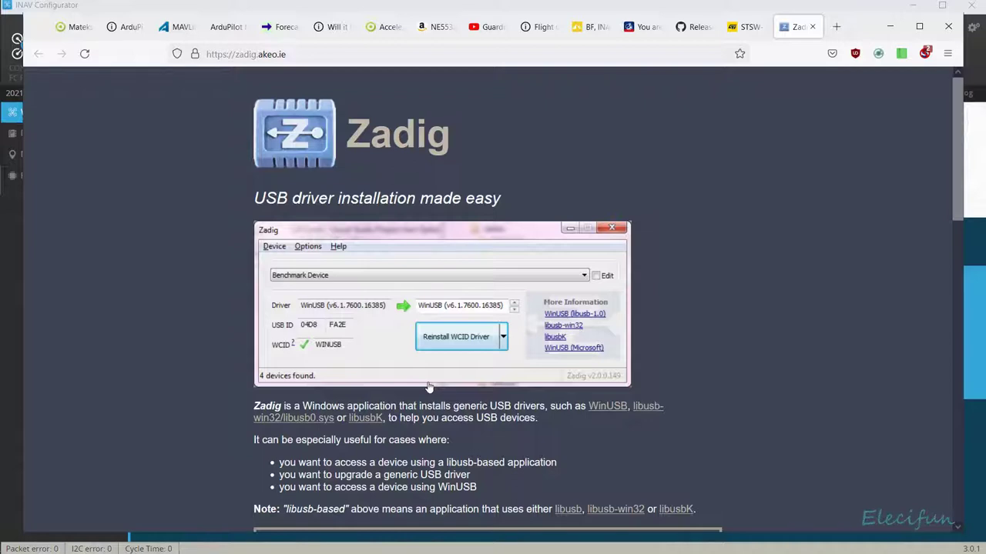
left_click_drag(960, 171, 960, 262)
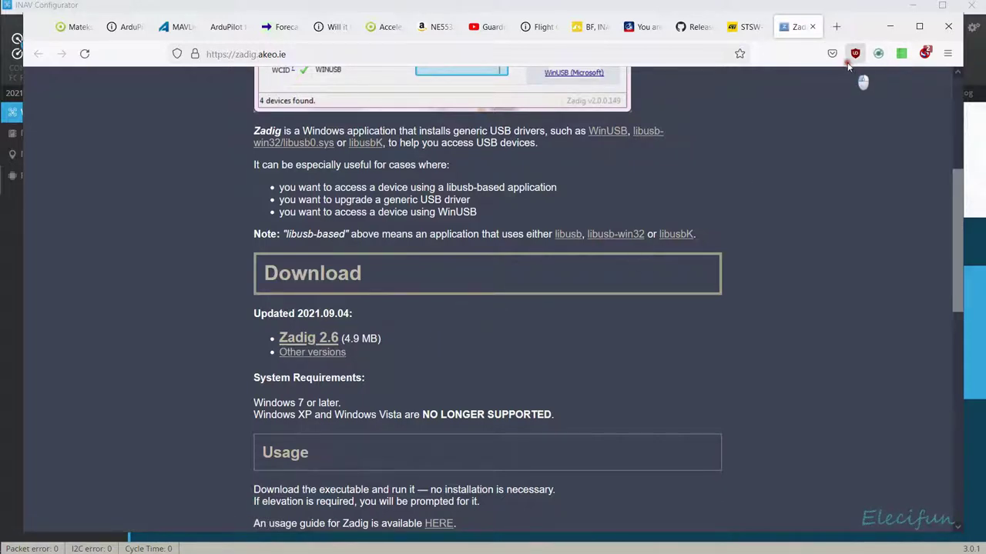
left_click(946, 27)
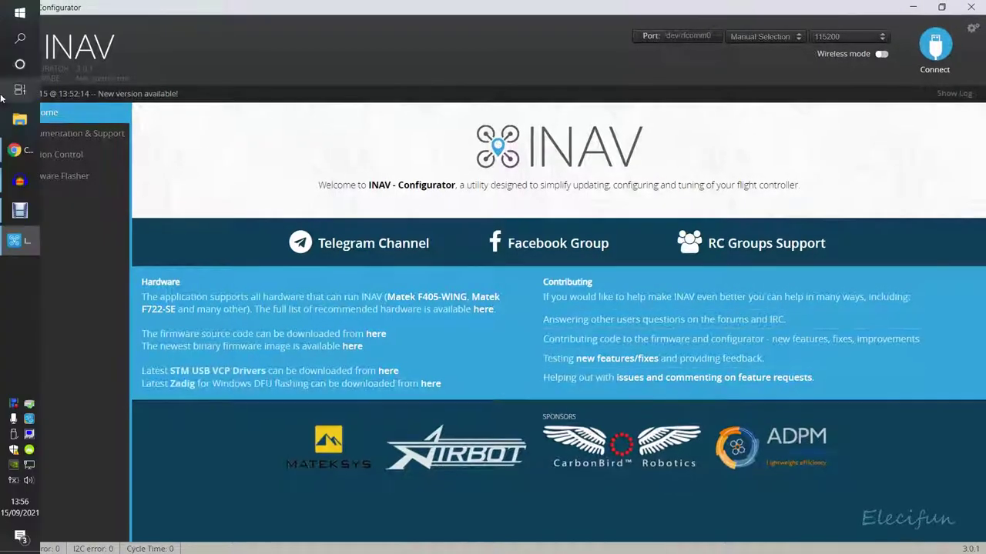
Open the Start menu app list and dismiss the Calculator context menu unchanged
left_click(15, 11)
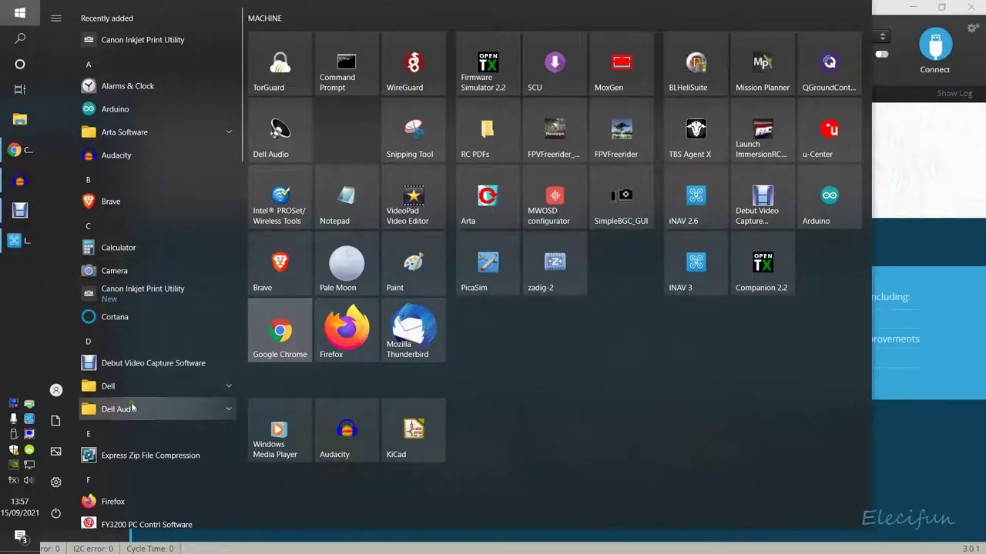
right_click(129, 251)
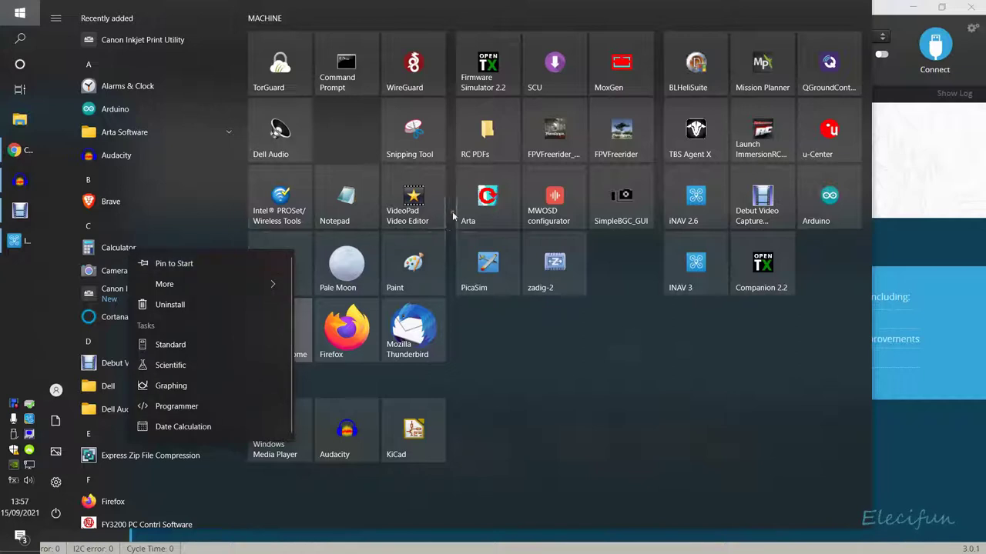
left_click(536, 377)
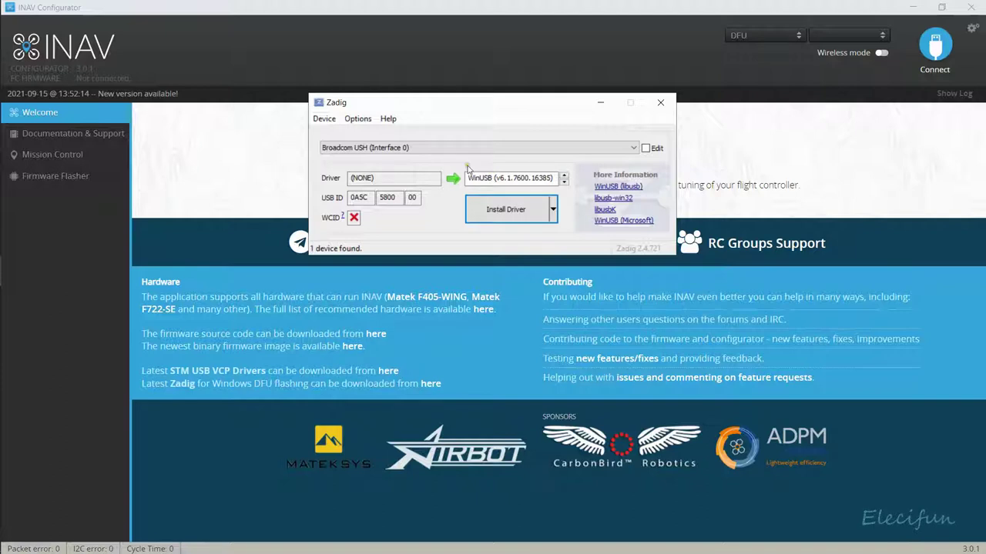
Enable Options > List All Devices and select STM32 BOOTLOADER in Zadig
left_click(360, 120)
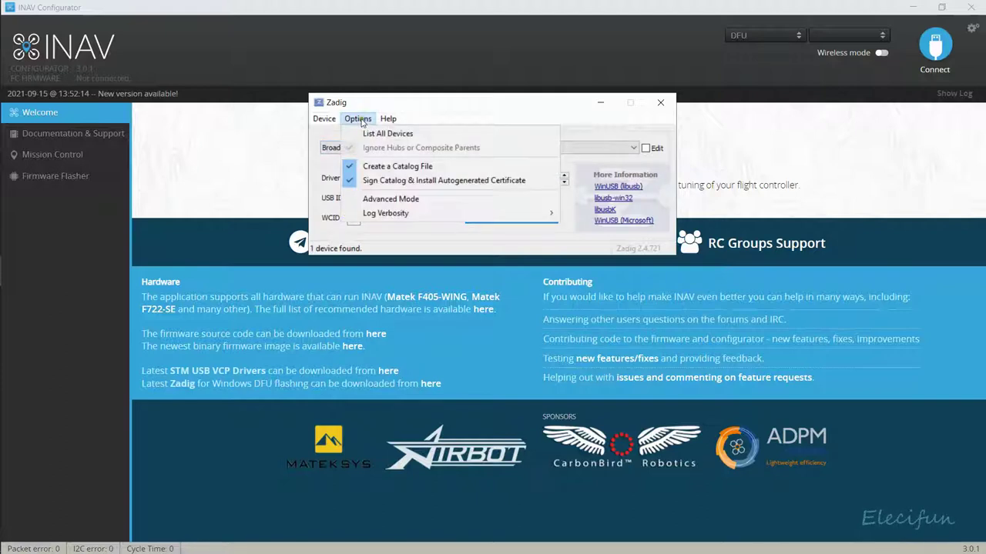
left_click(371, 133)
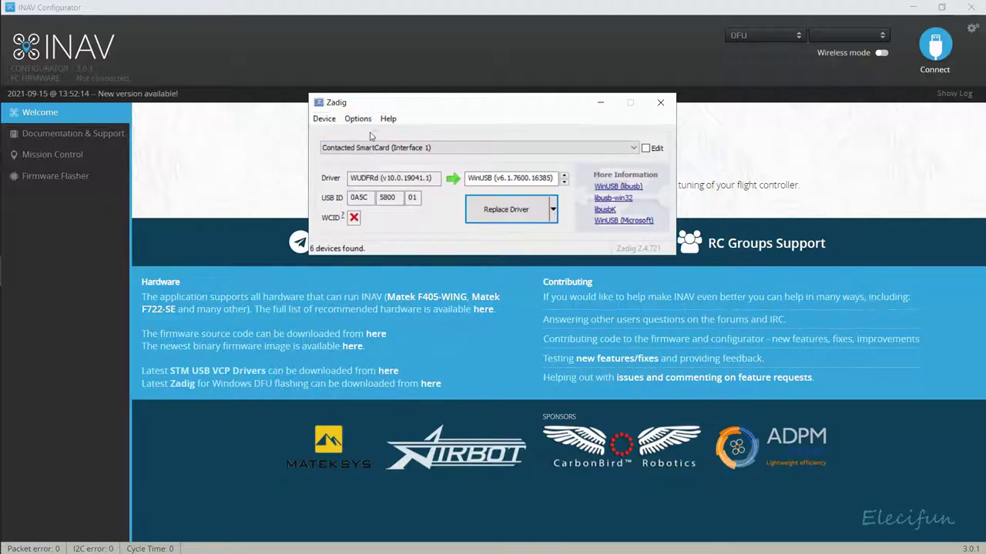
left_click(635, 147)
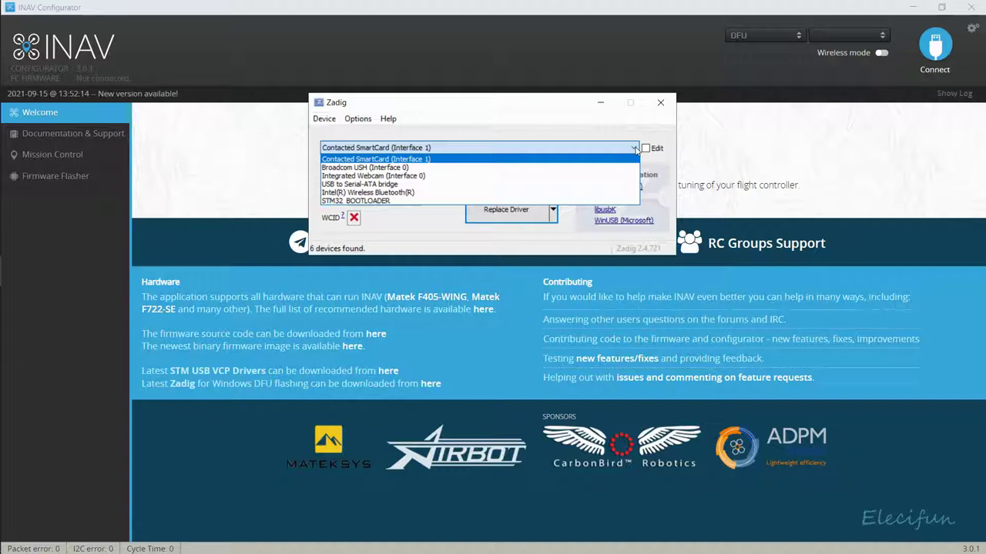
left_click(375, 201)
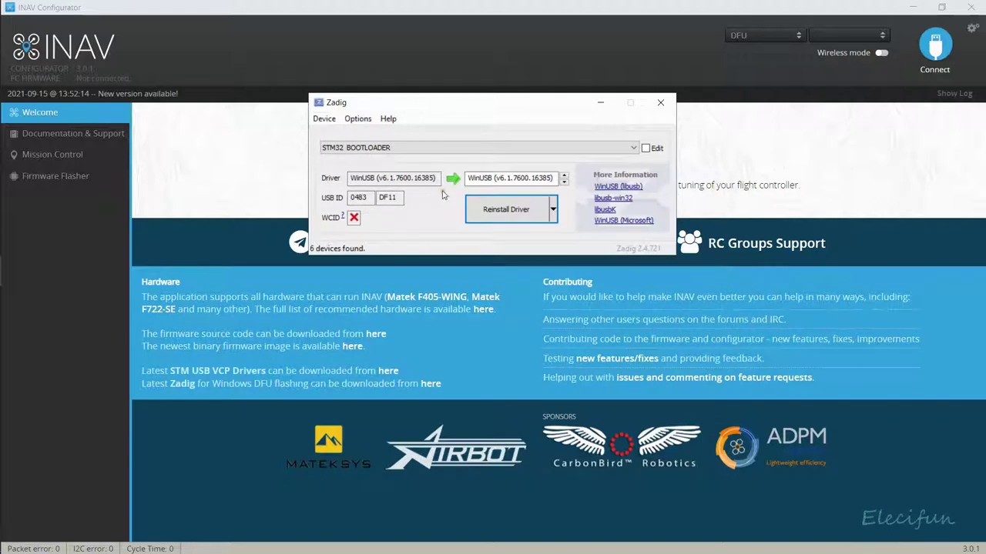
Install the WinUSB driver on STM32 BOOTLOADER, then close Zadig
left_click(502, 215)
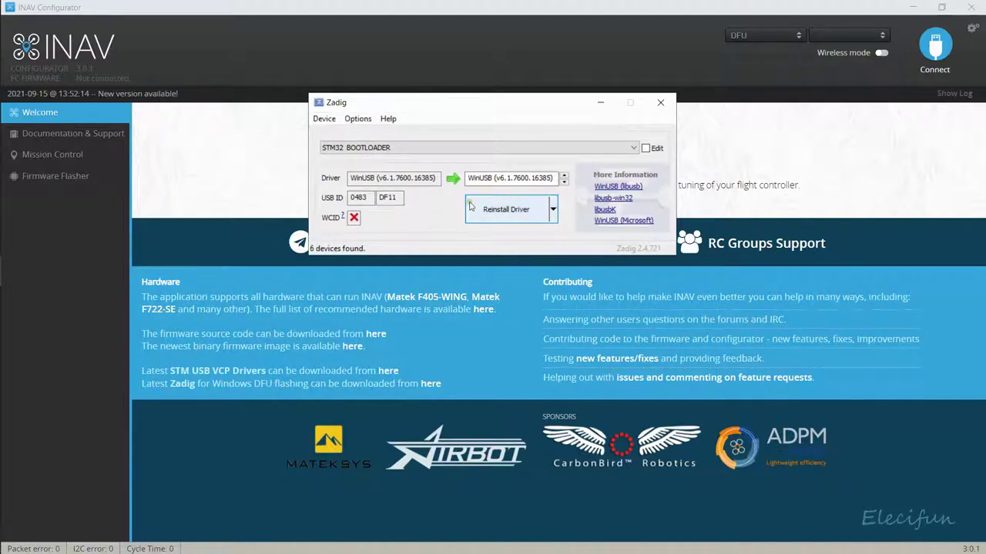
left_click(471, 208)
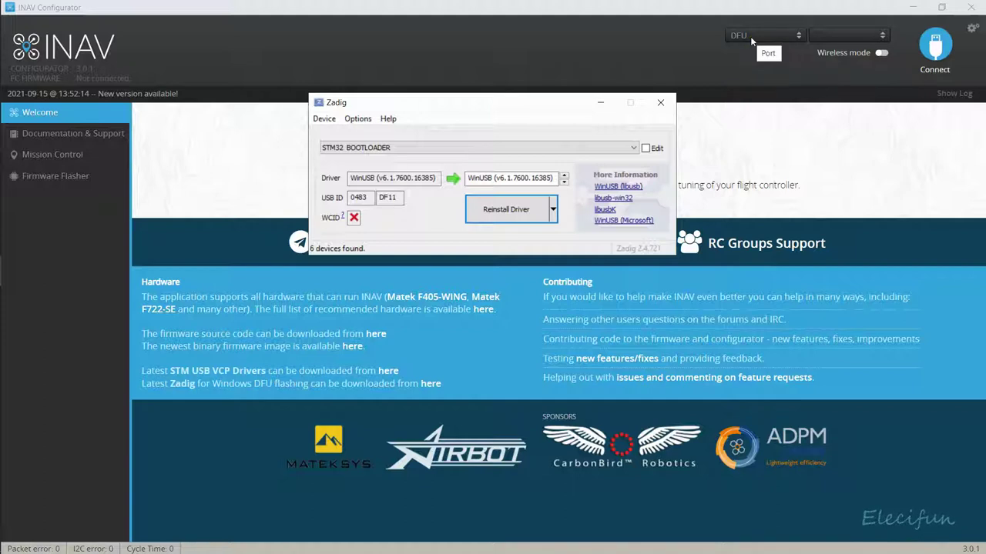
left_click(661, 104)
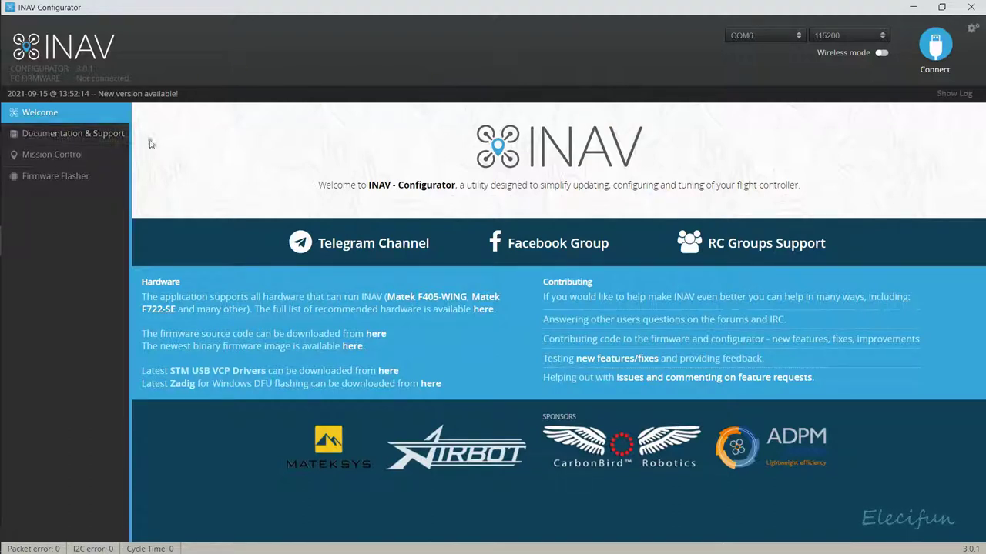
Open INAV's Documentation & Support link to the iNavFlight/inav GitHub wiki
left_click(78, 135)
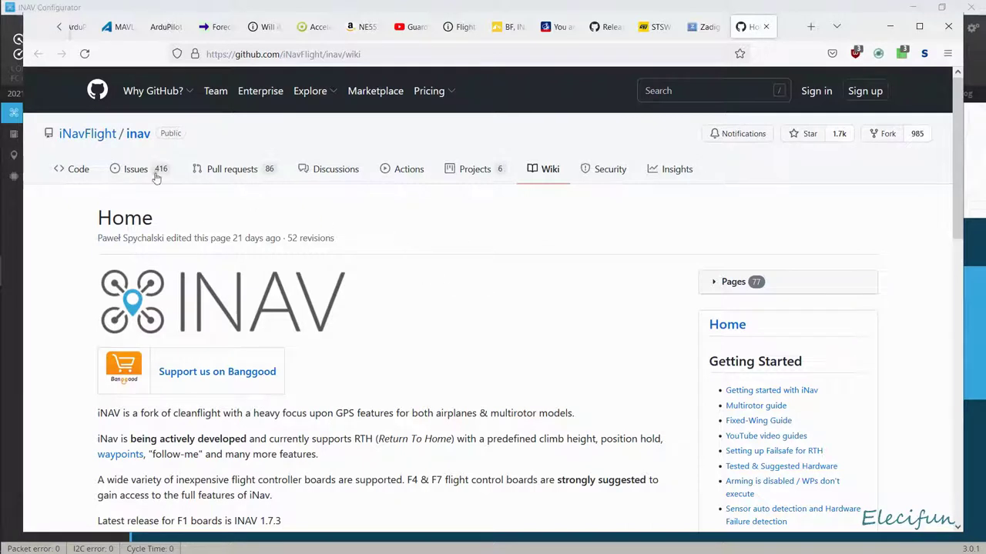
Search the web for 'inav releases' from Firefox's address bar
left_click(393, 53)
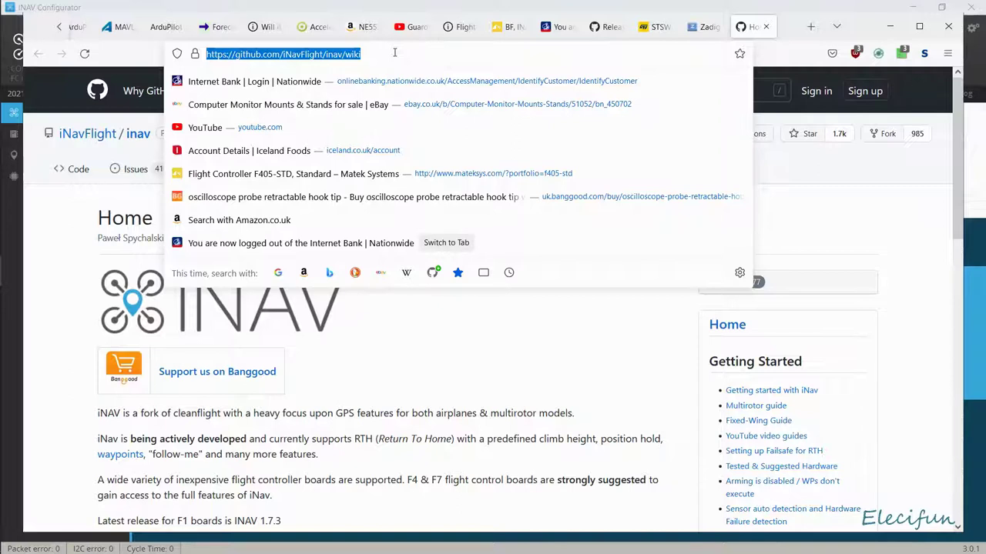
type("inav re")
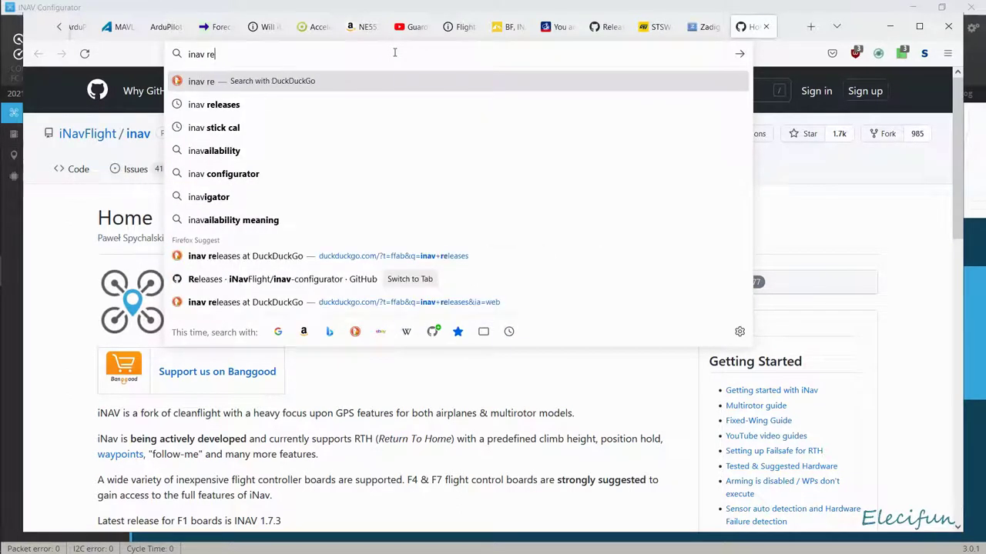
type("leases")
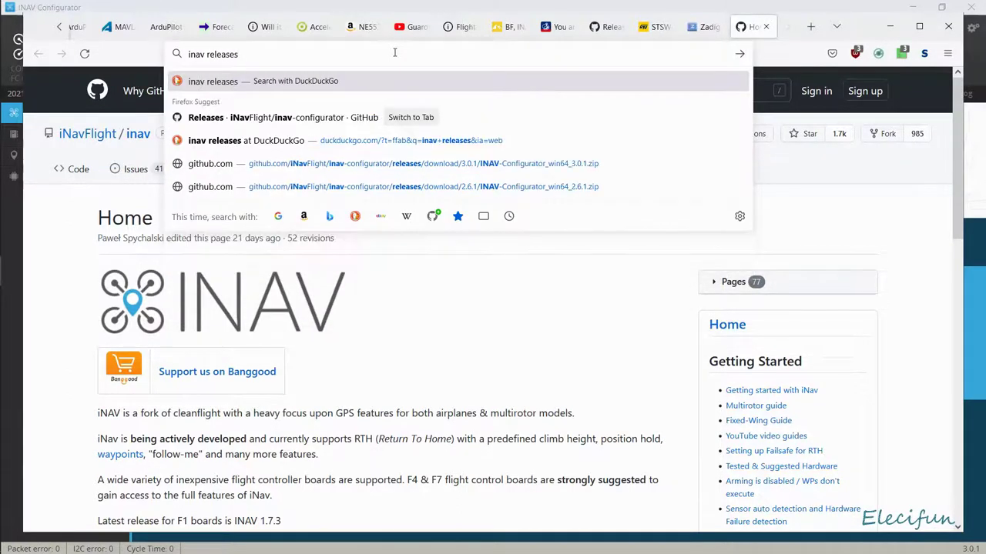
key("Return")
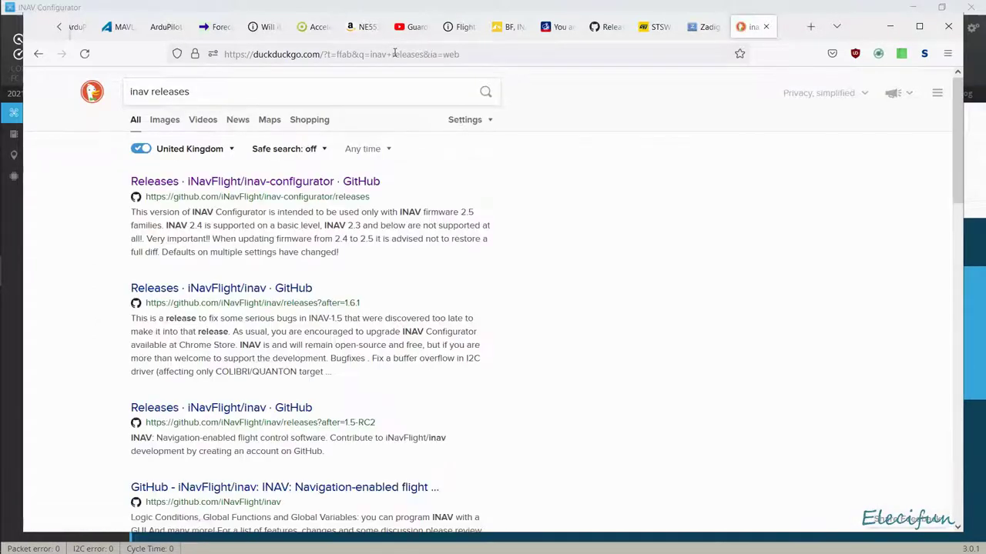
Open the INAV Configurator 3.0.2 GitHub release and reach its assets, including INAV-Configurator_win64_3.0.2.zip
left_click(310, 182)
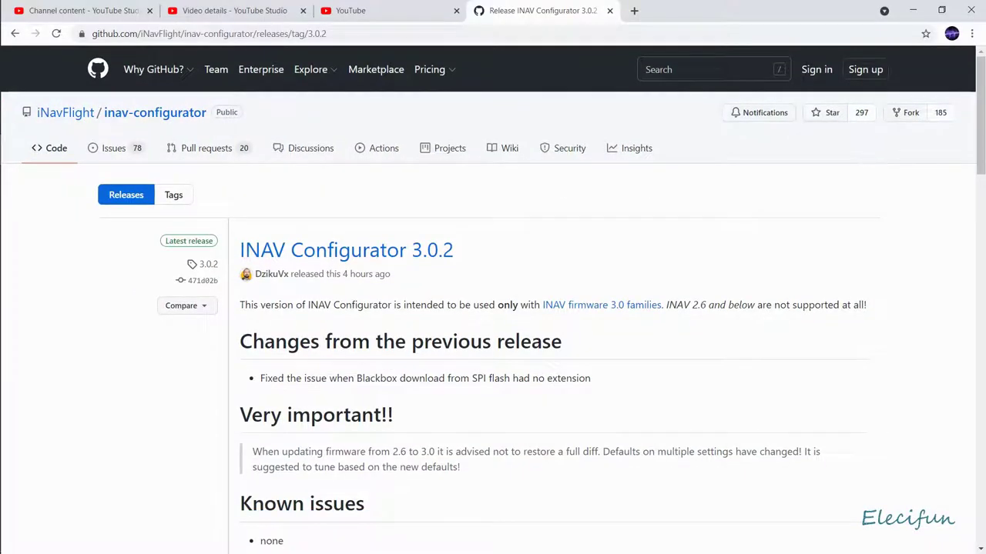
left_click_drag(981, 120, 981, 517)
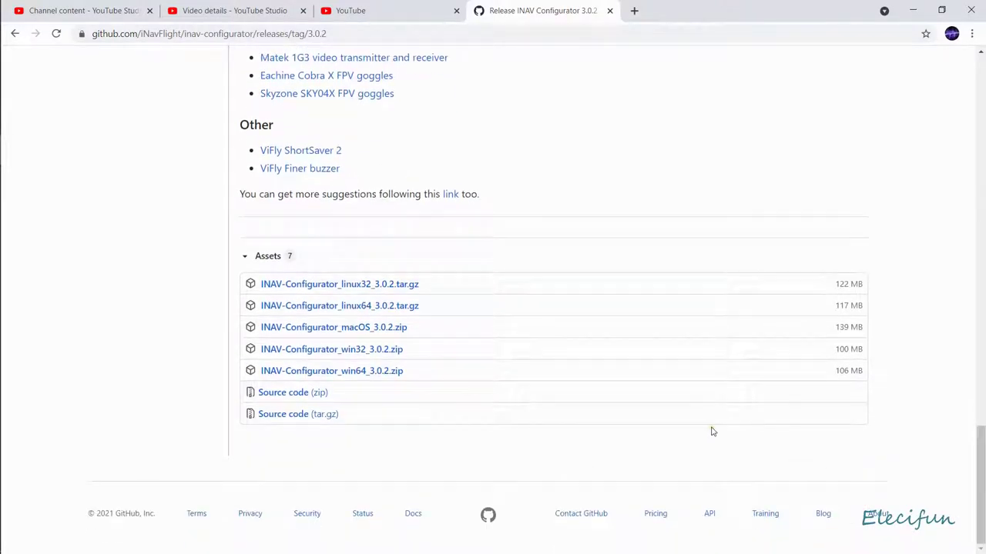